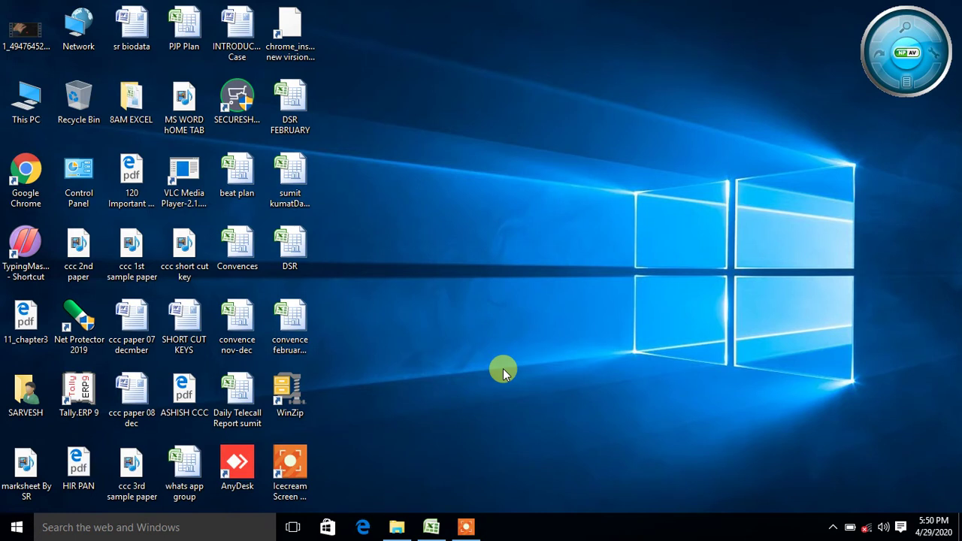
- Restore the Book1 Excel window from the taskbar
click(429, 528)
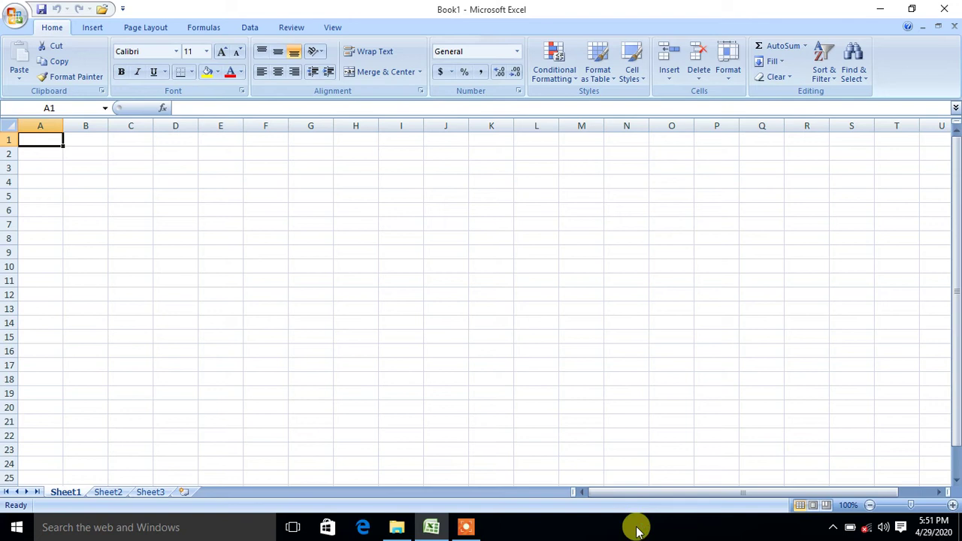
- Minimize the Book1 Excel window to reveal the Windows desktop
click(873, 8)
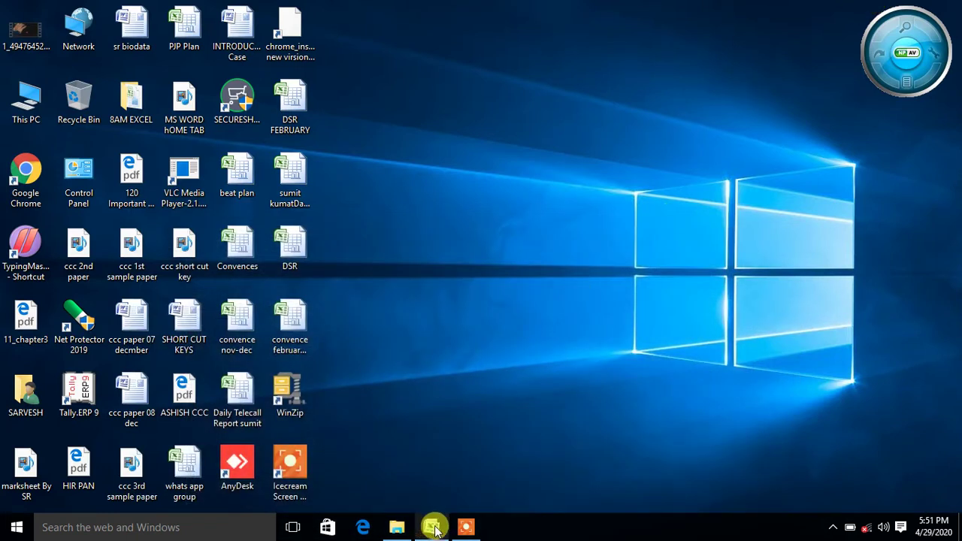
- Restore Book1 from the Excel taskbar icon and switch it from maximized to restored size
mouse_move(435, 531)
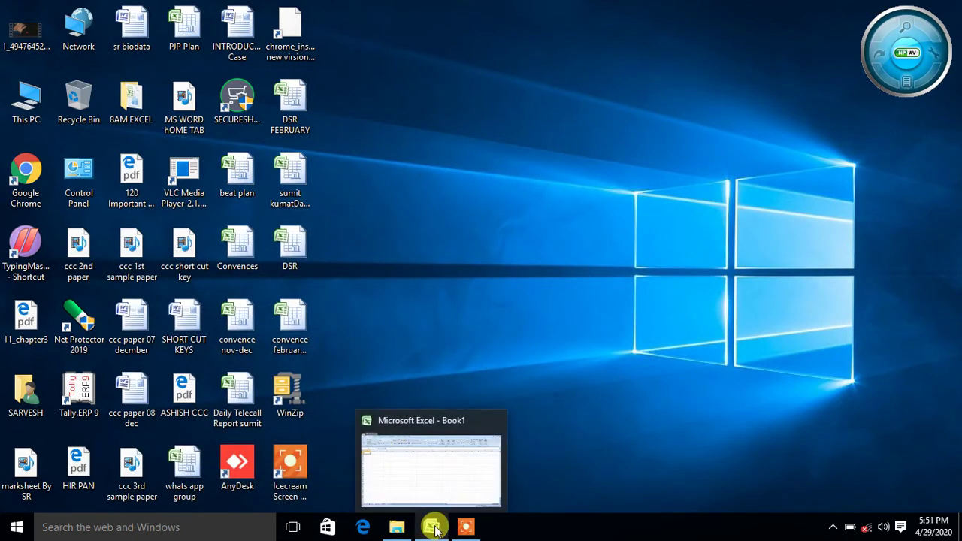
click(435, 529)
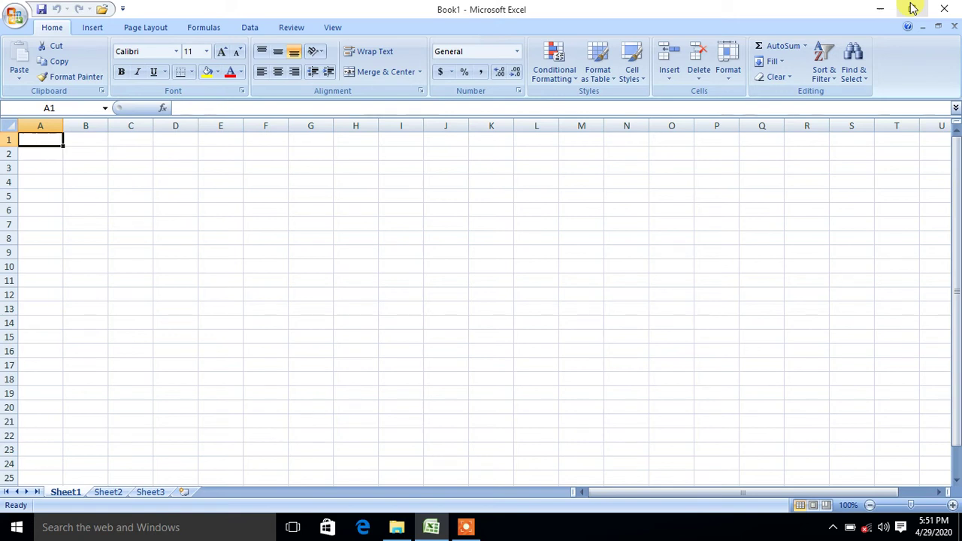
click(913, 8)
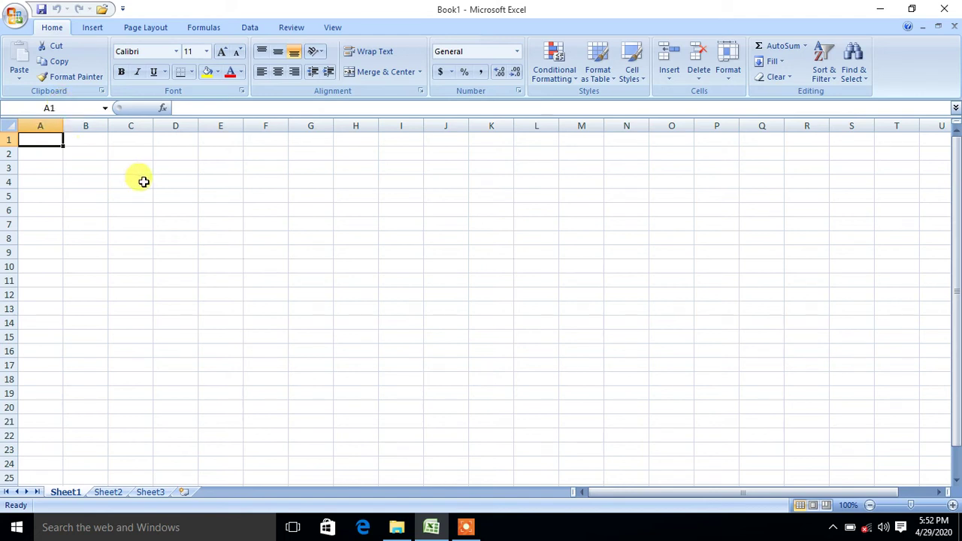
click(143, 179)
click(67, 107)
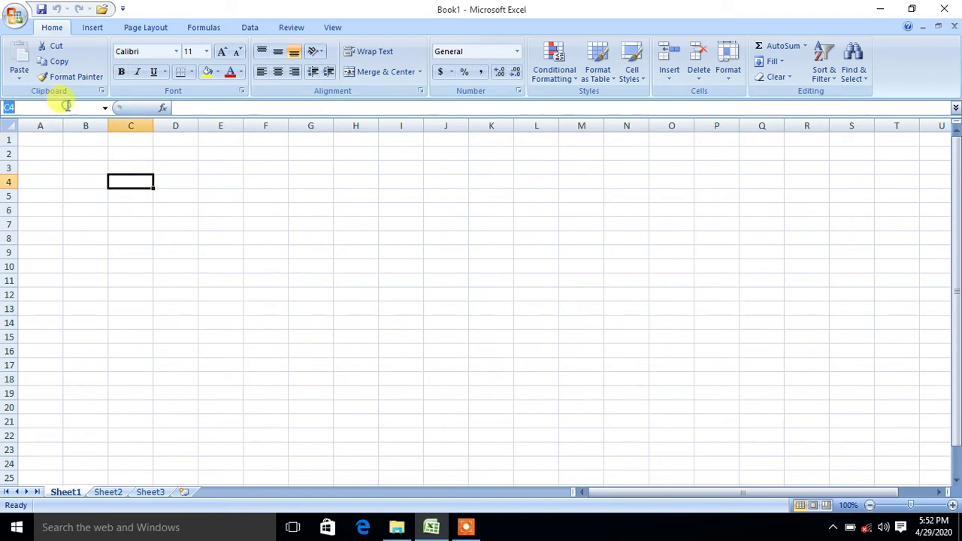
click(44, 140)
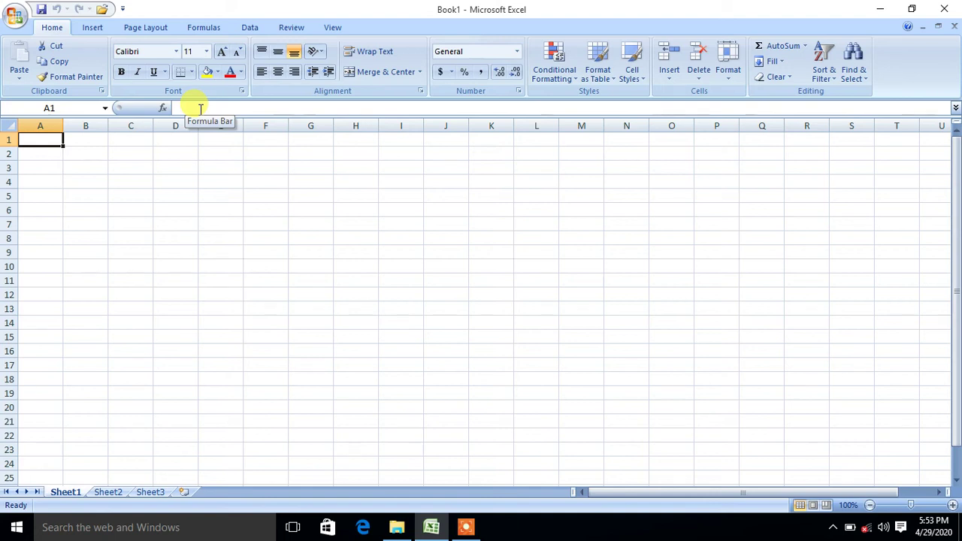
click(119, 176)
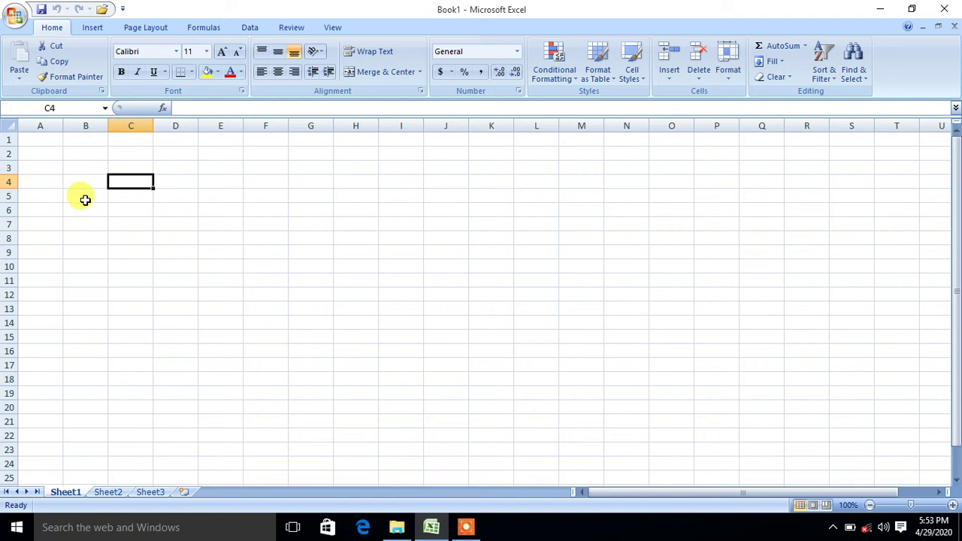
click(227, 184)
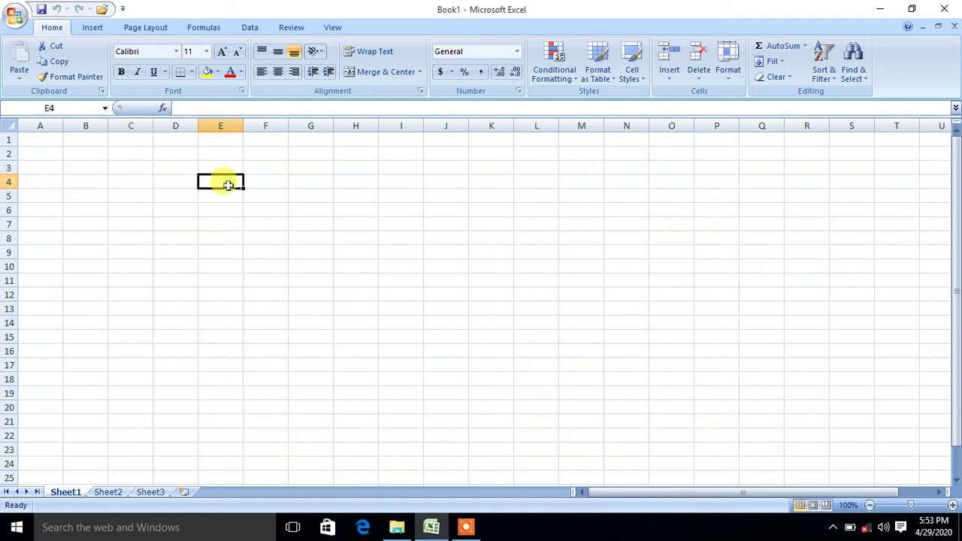
click(216, 125)
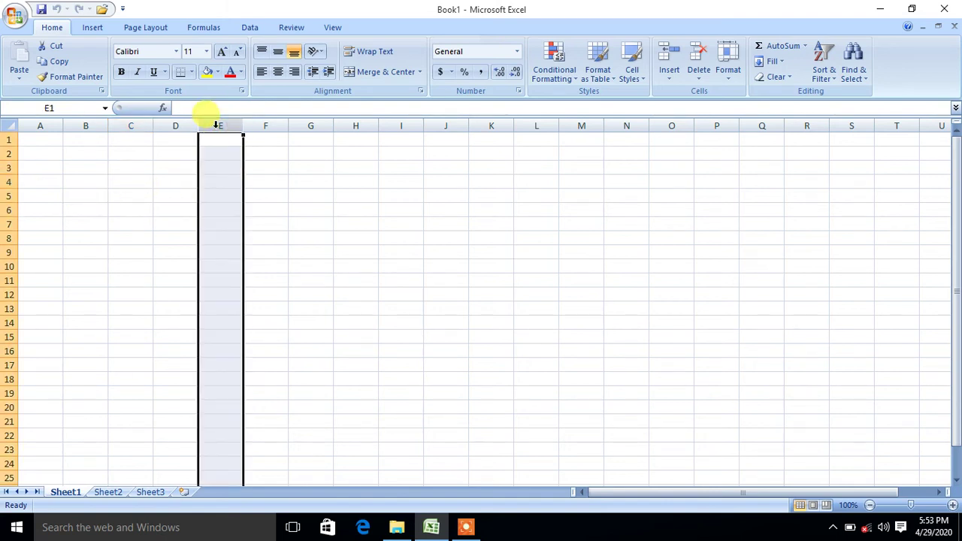
click(8, 167)
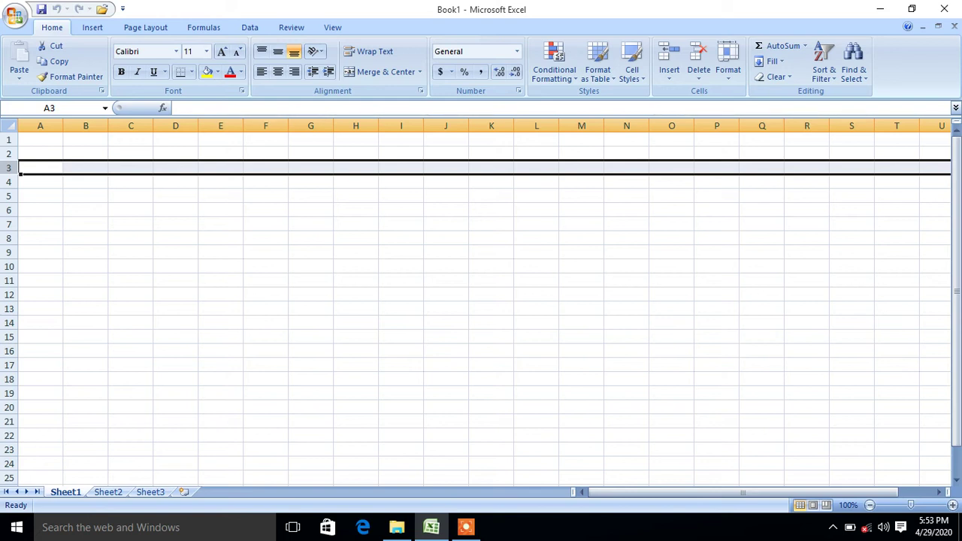
click(123, 193)
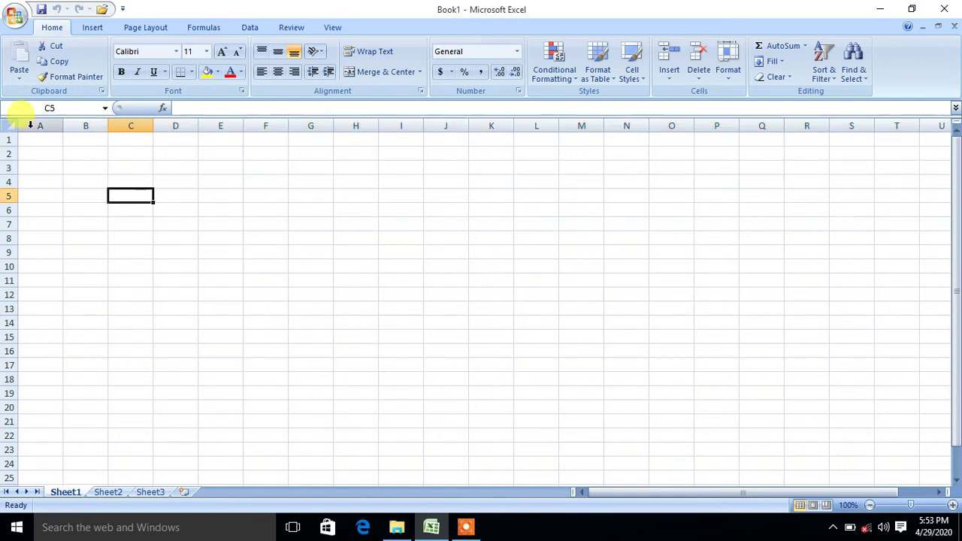
click(77, 125)
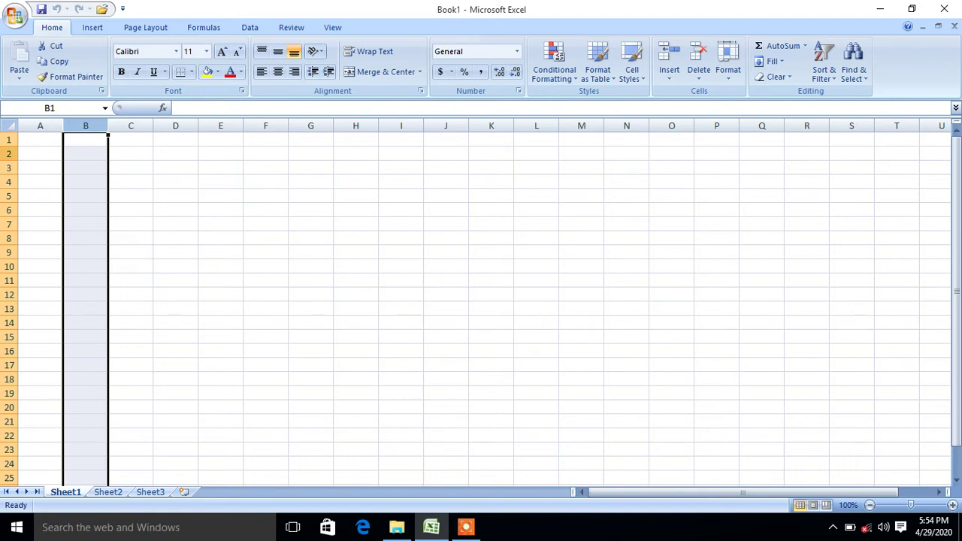
click(9, 154)
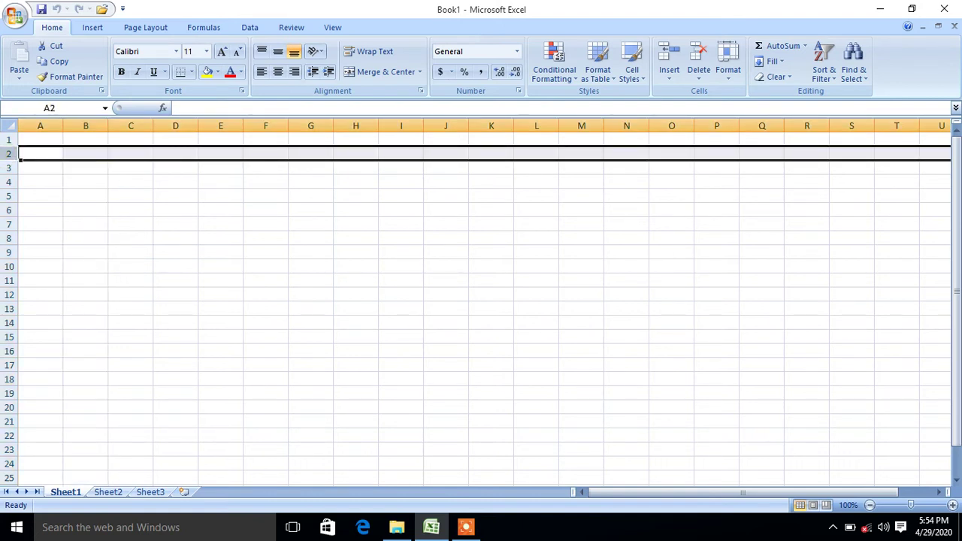
click(313, 230)
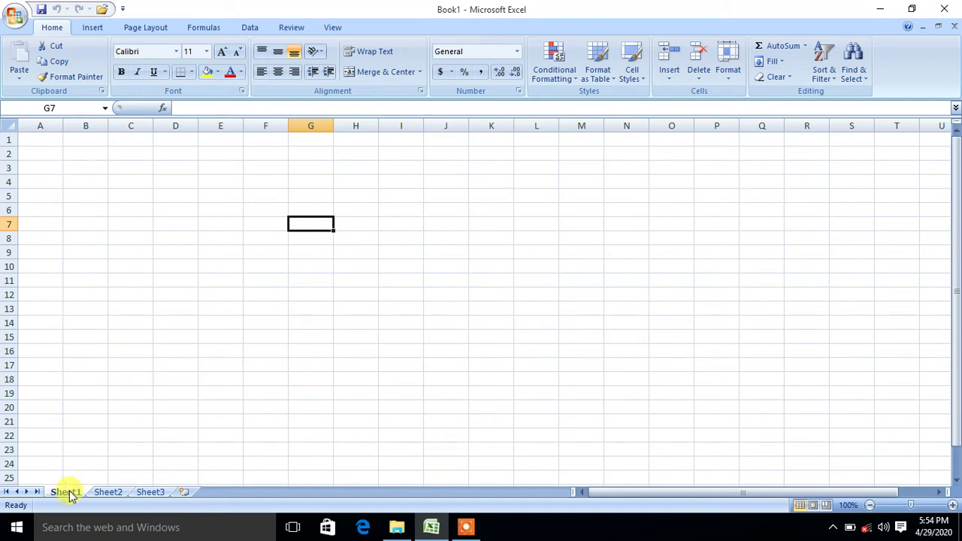
- Look through Sheet2 and Sheet3, insert a new Sheet4, then return to Sheet1 cell K10
click(107, 493)
click(151, 492)
click(60, 492)
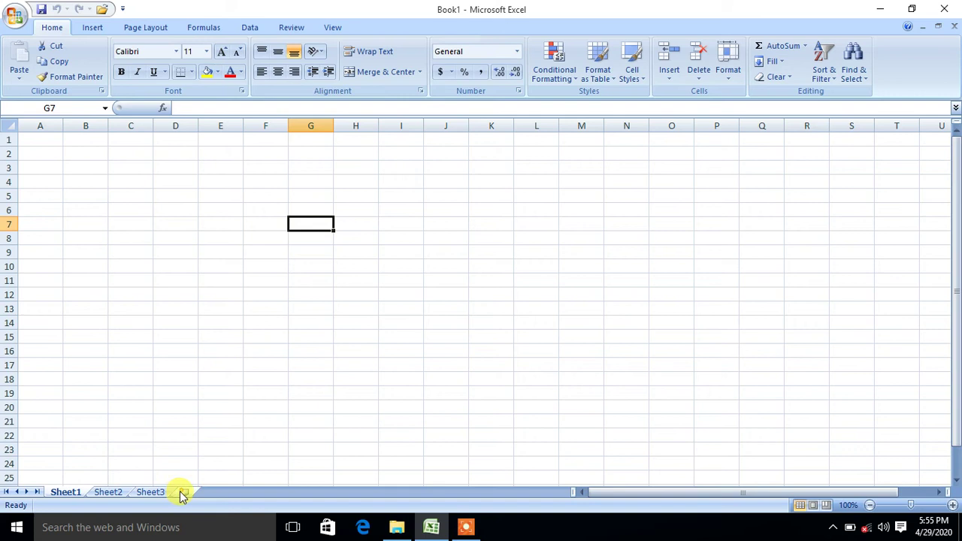
click(185, 493)
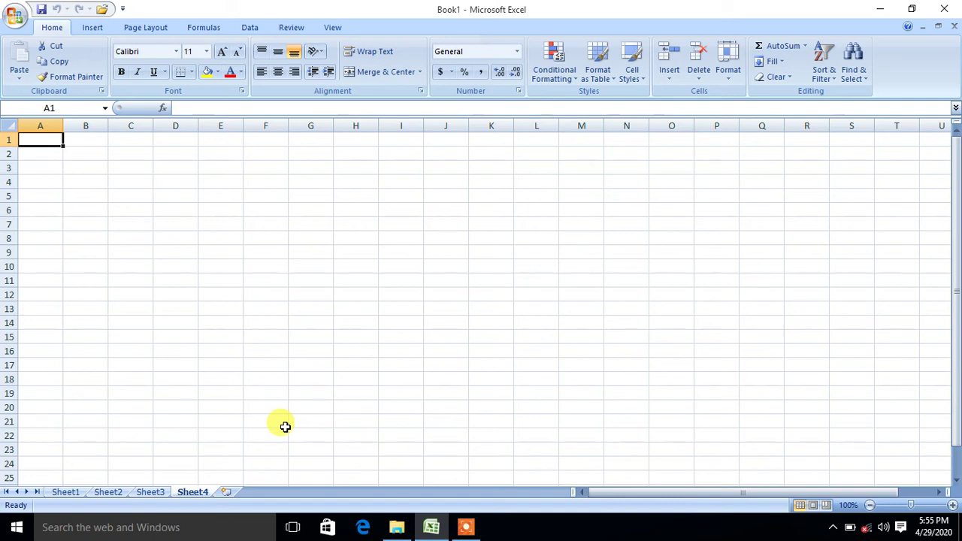
click(66, 492)
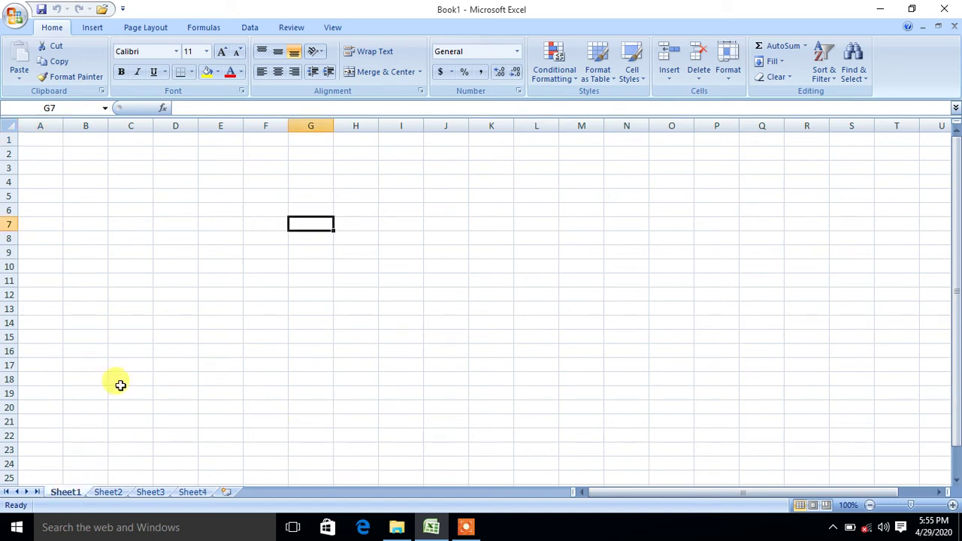
click(473, 266)
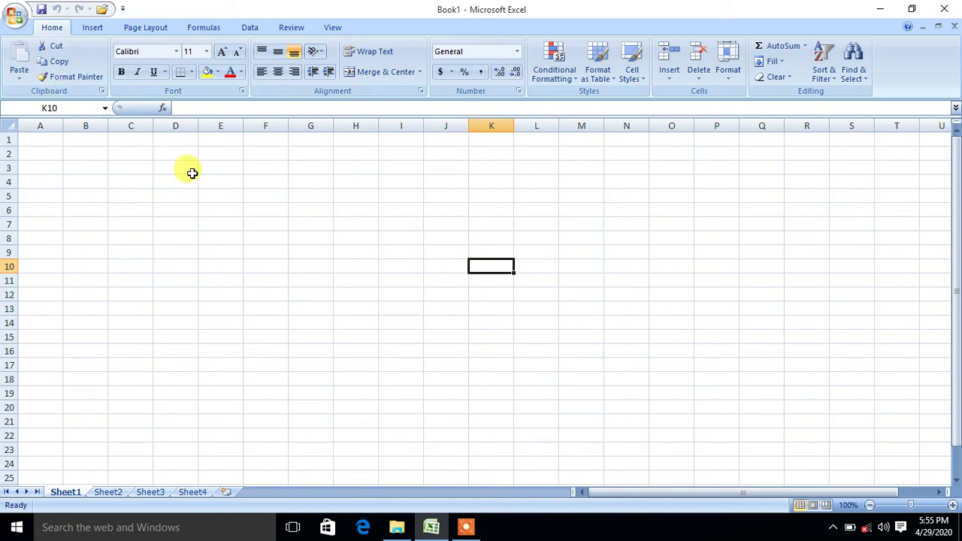
click(224, 182)
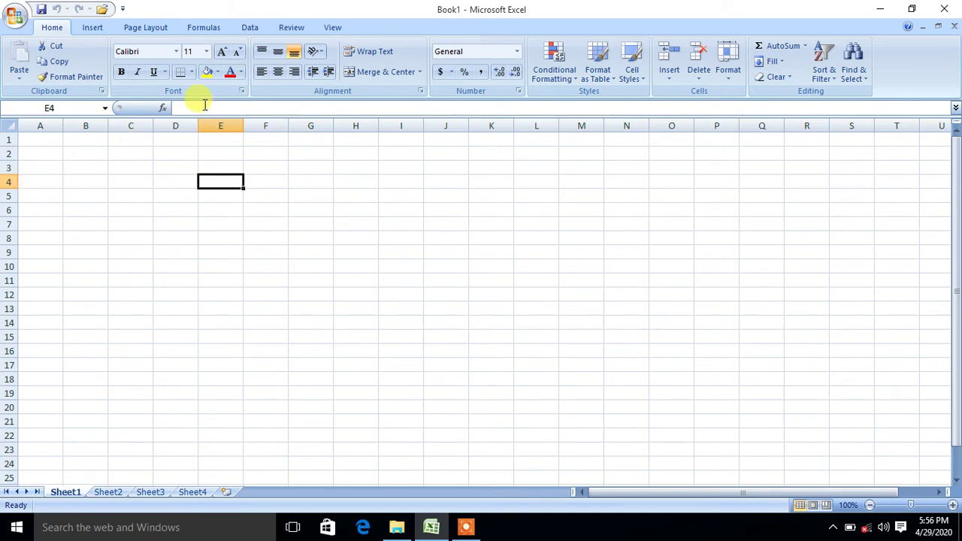
click(49, 144)
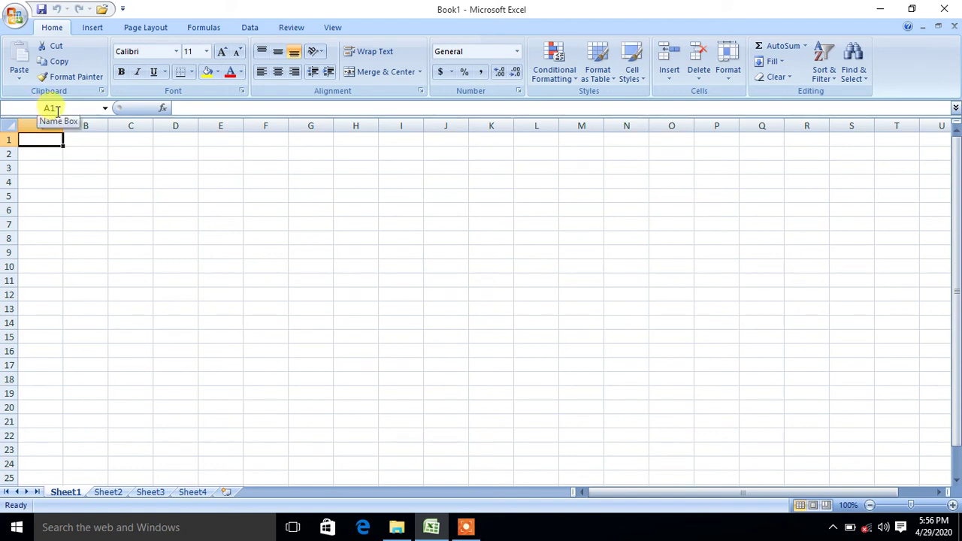
- Enter 'ms excel' in F4 with the labels ROW and COLUMN below it
click(216, 259)
click(276, 181)
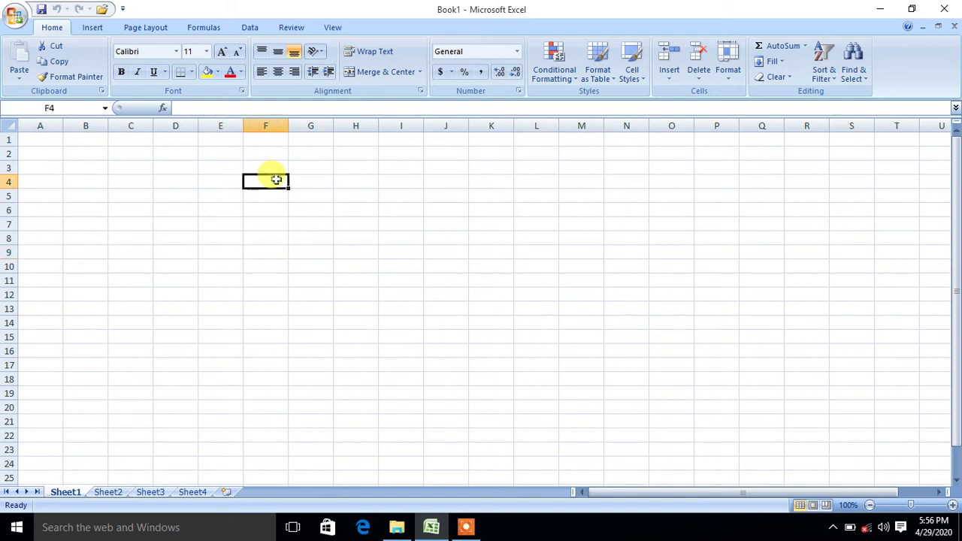
text(ms )
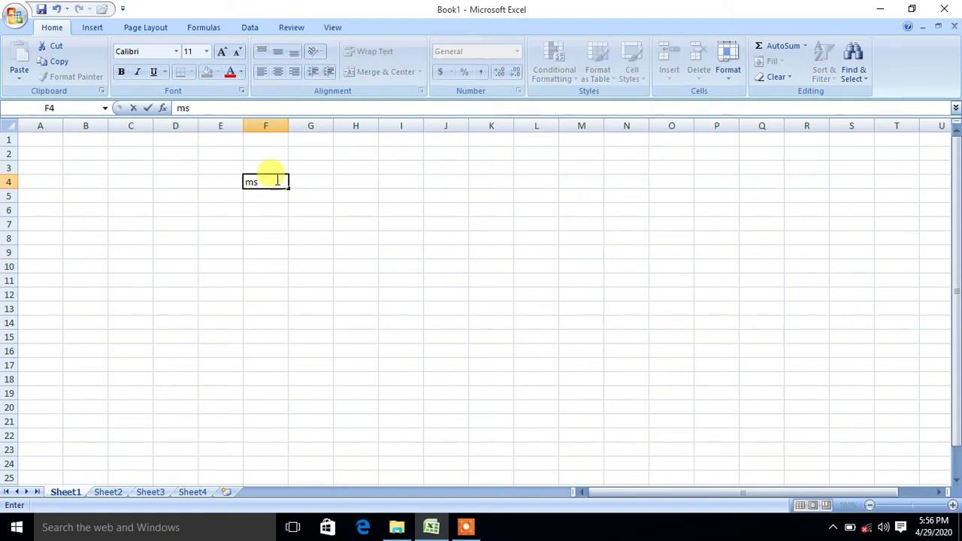
text(excel)
key(Return)
key(Return)
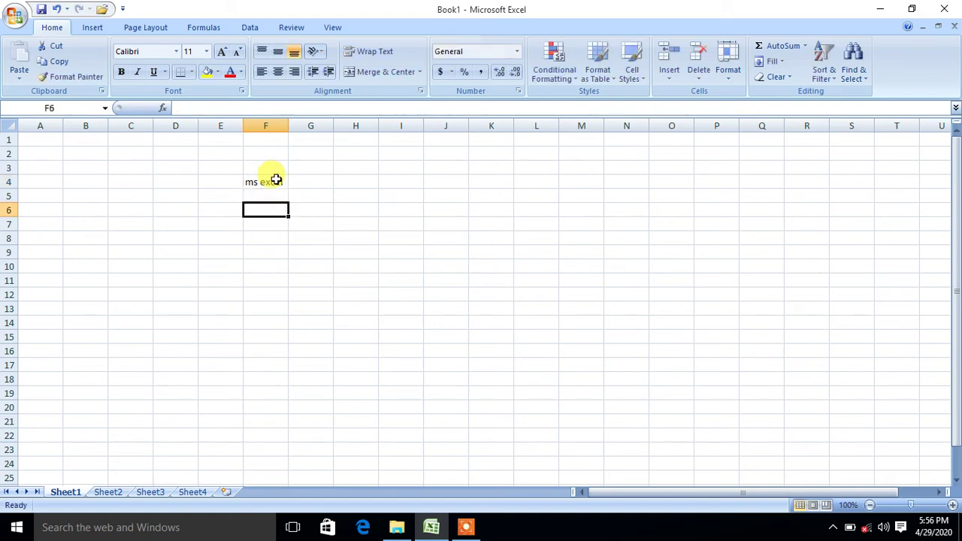
text(ROW)
key(Return)
text(COLUMN)
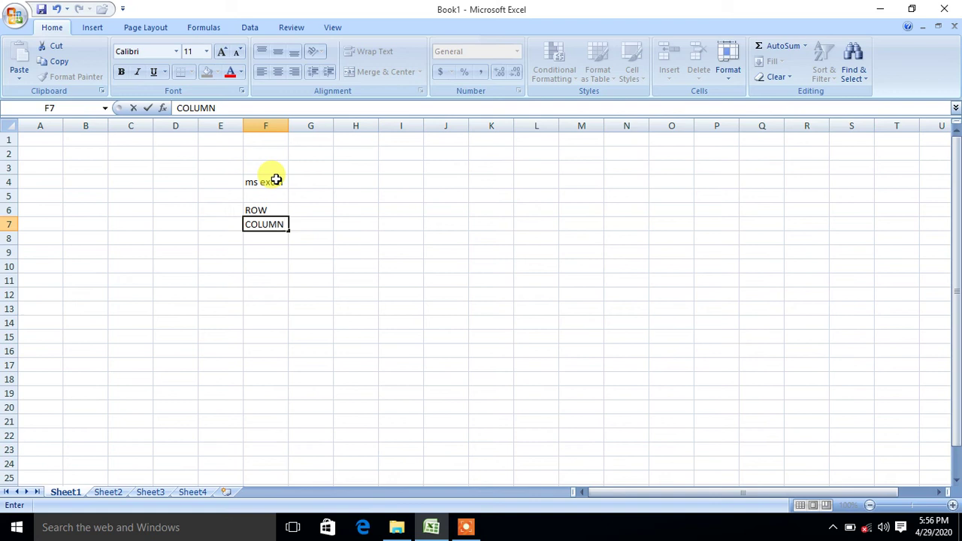
key(Return)
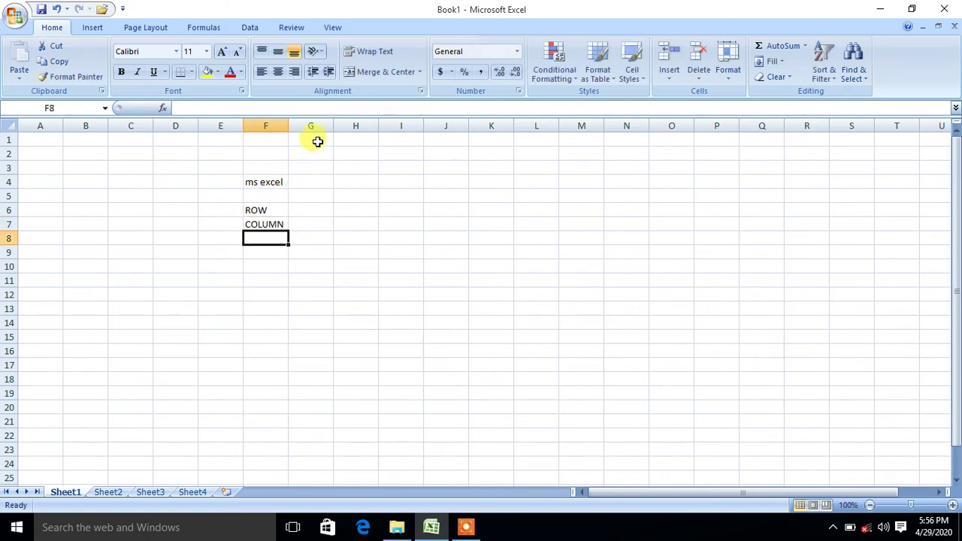
- Widen column G and enter 1048576 in G6, XFD in G7 and 16384 in H7
click(324, 125)
drag(333, 126, 356, 130)
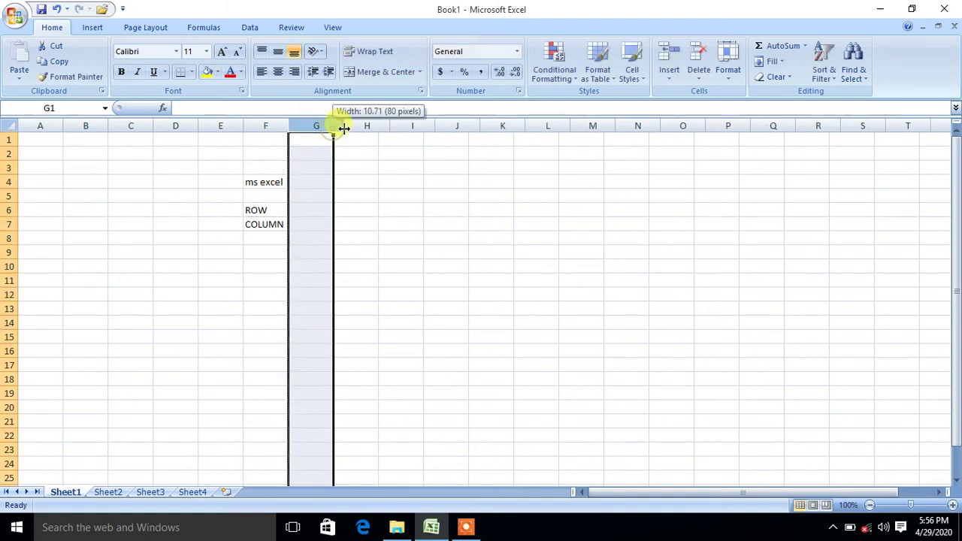
click(314, 207)
text(1048576)
key(Return)
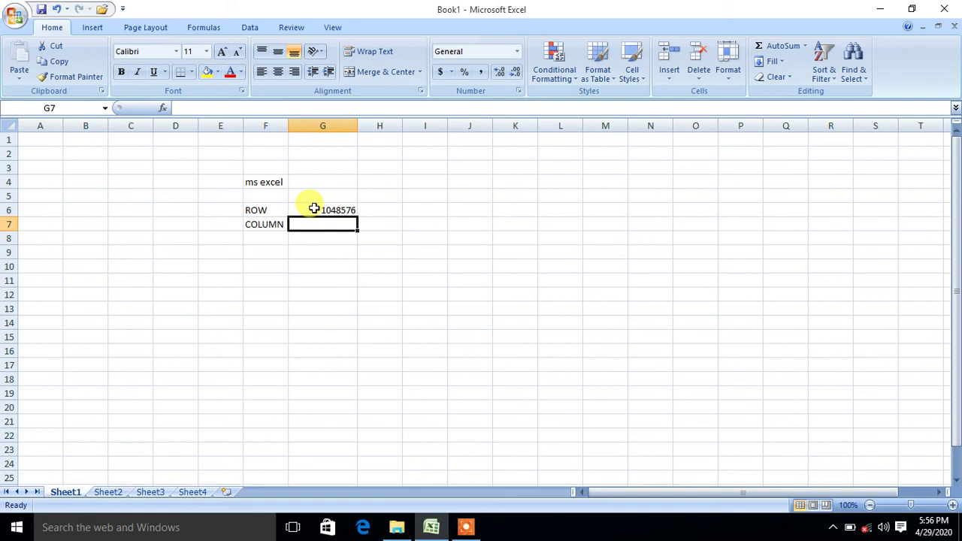
text(XFD)
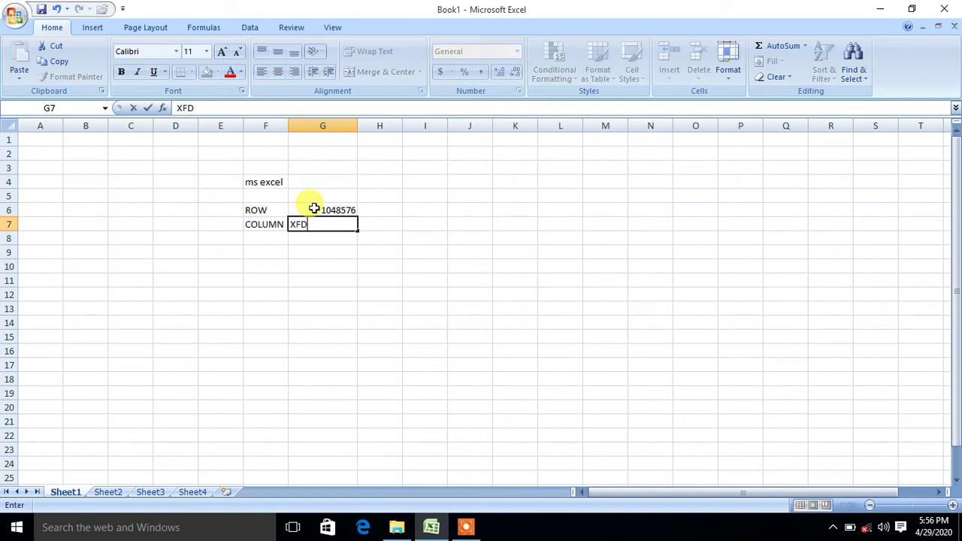
key(Tab)
text(16384)
key(Return)
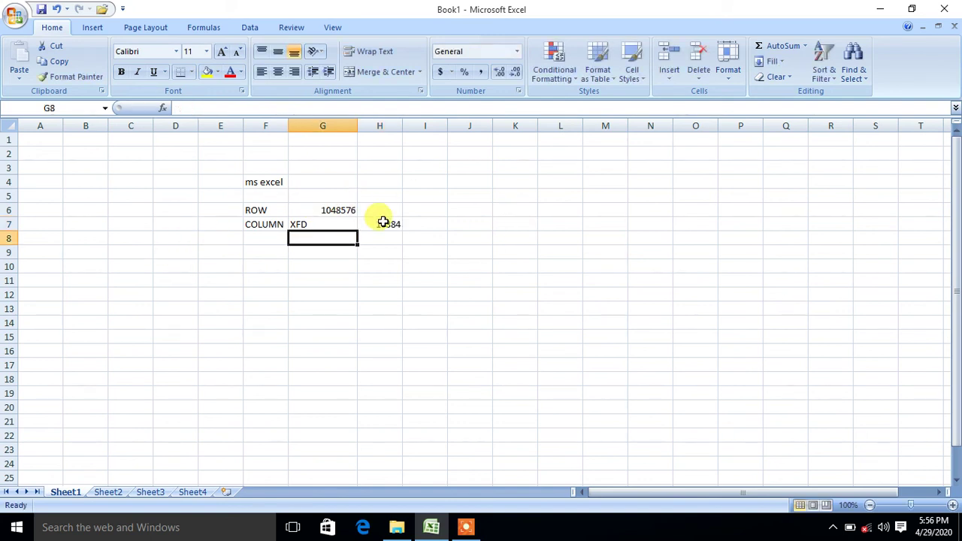
click(449, 250)
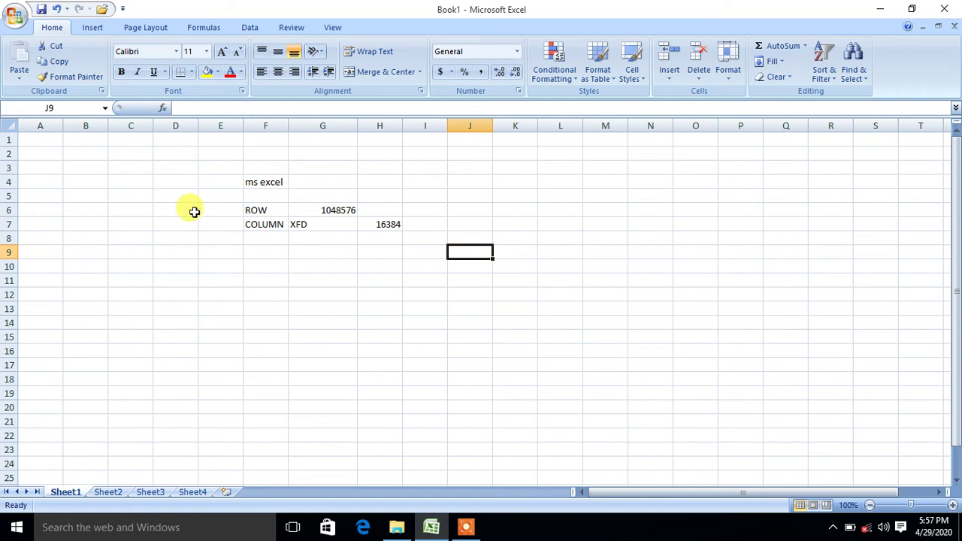
click(256, 213)
drag(256, 212, 369, 236)
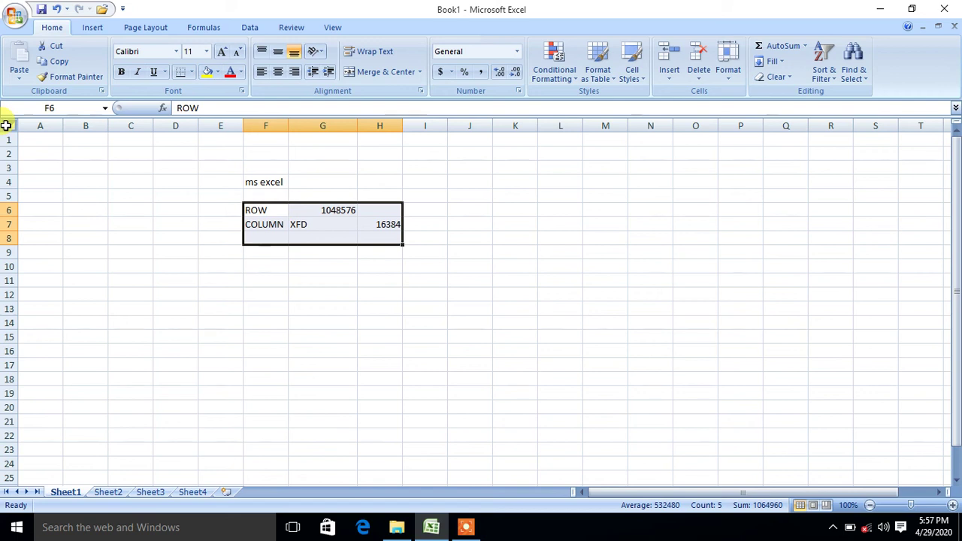
click(6, 125)
click(6, 125)
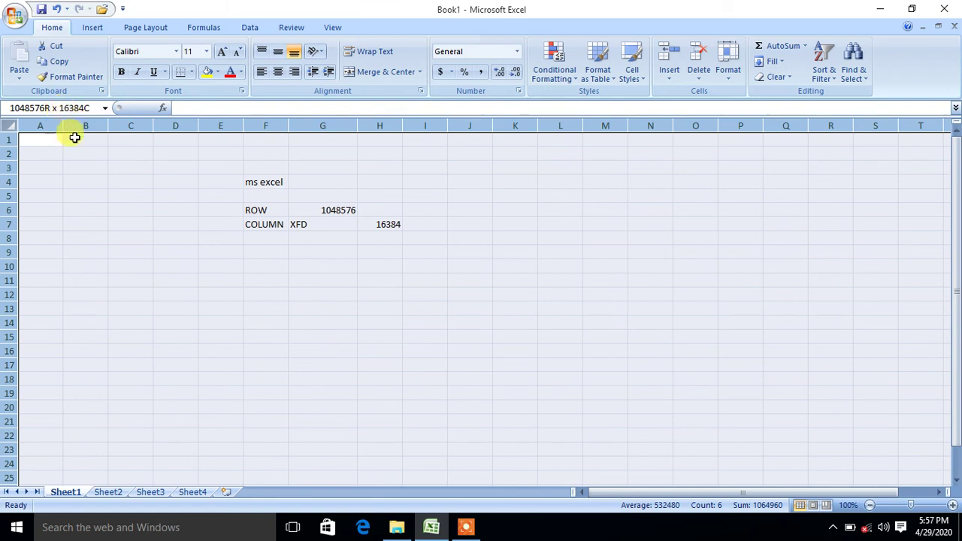
click(146, 227)
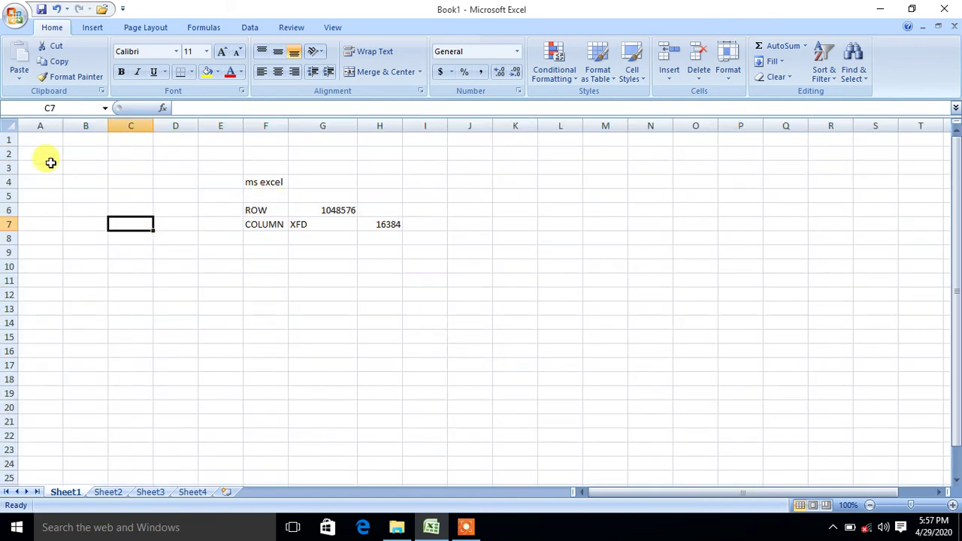
click(40, 137)
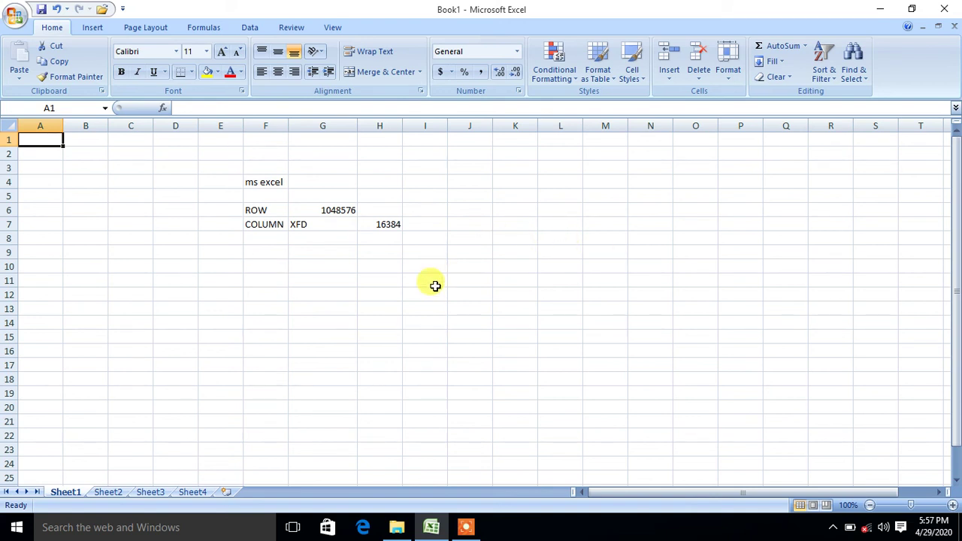
key(ctrl+Down)
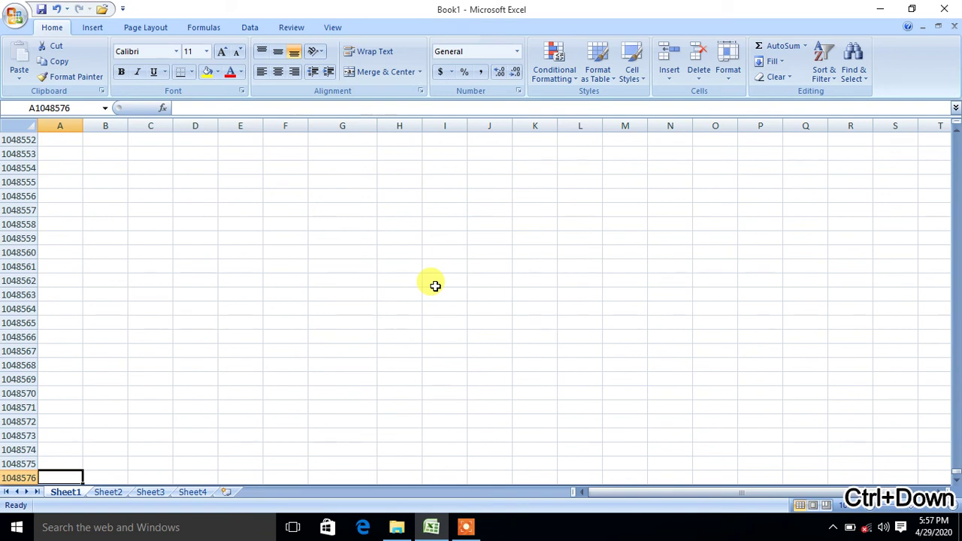
click(11, 478)
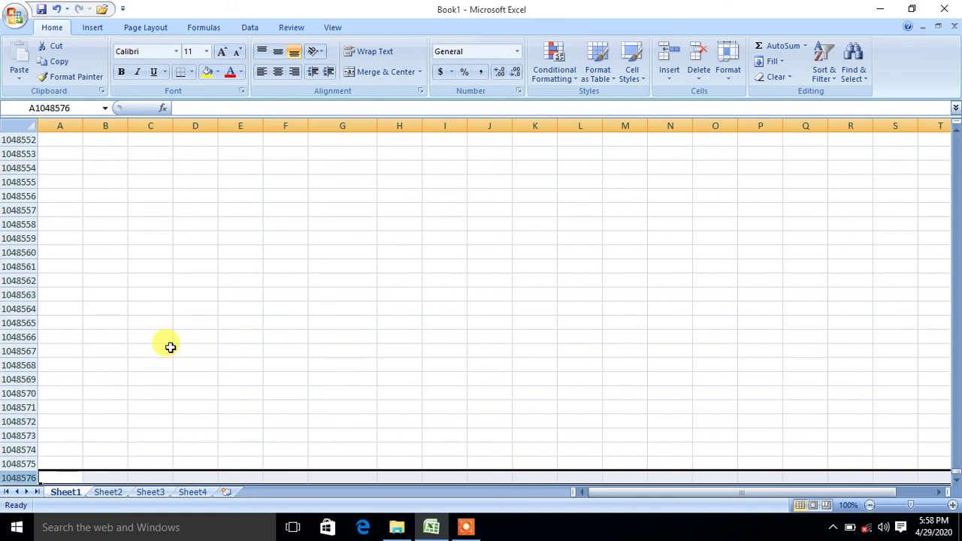
key(ctrl+Up)
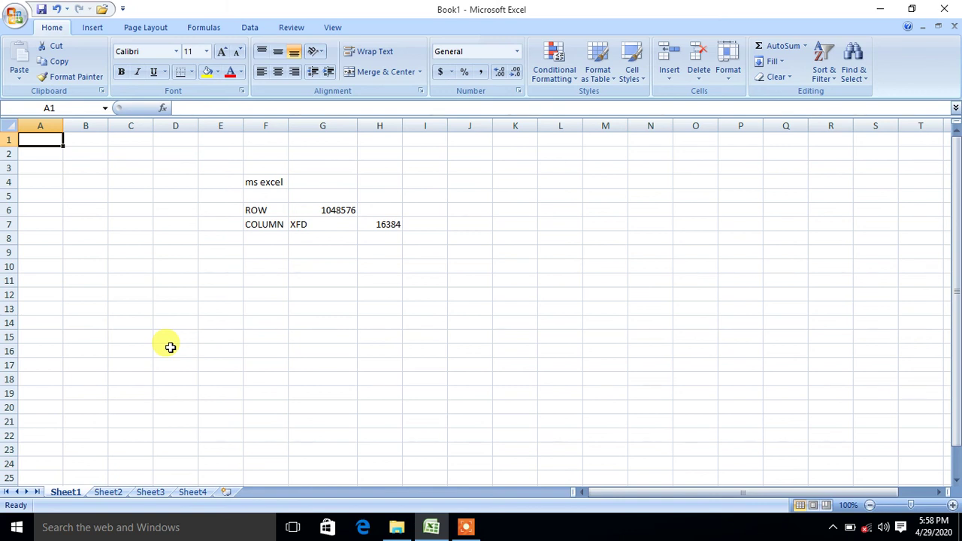
key(ctrl+Right)
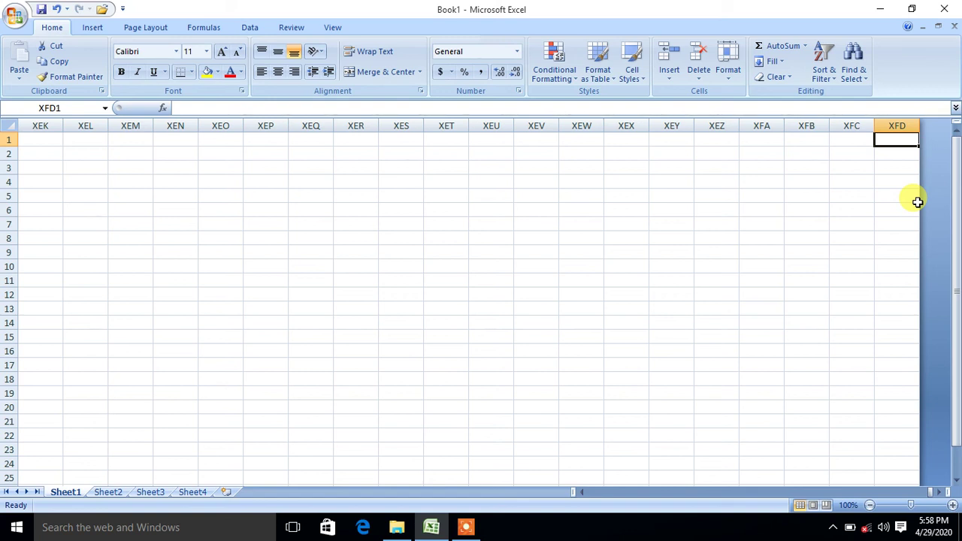
key(ctrl+Left)
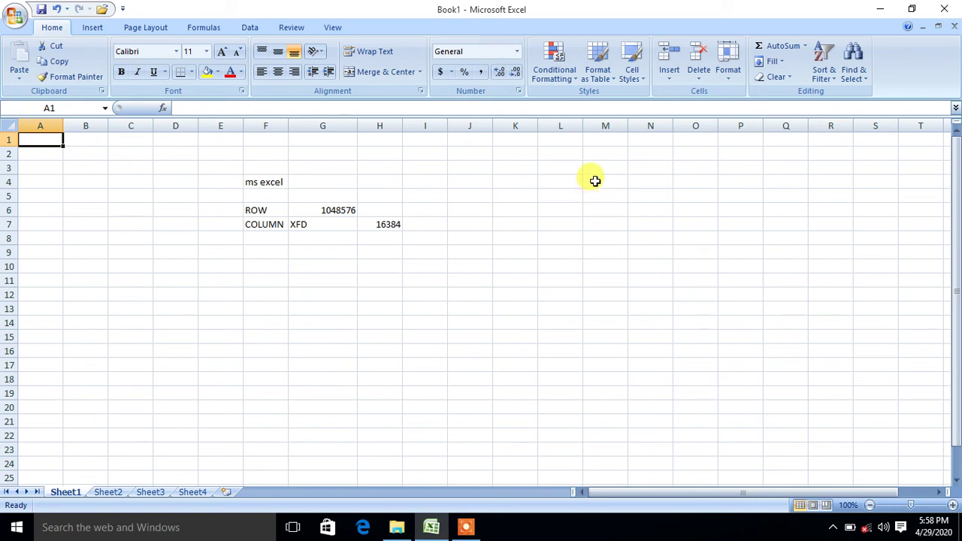
- Type 1 and 2 in M4:M5, then fill the series down to 15 in M18
click(594, 181)
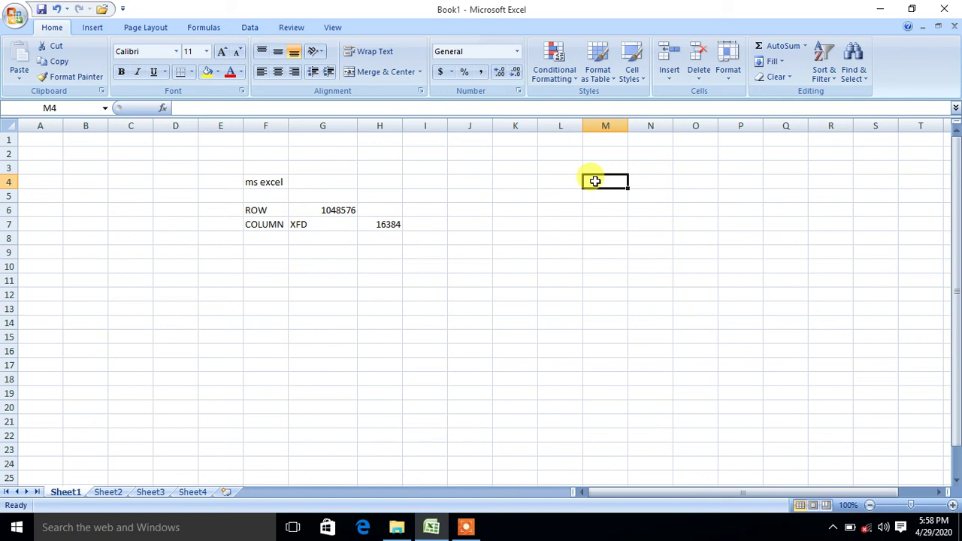
text(1)
key(Return)
text(2)
key(Return)
drag(594, 181, 597, 194)
click(677, 181)
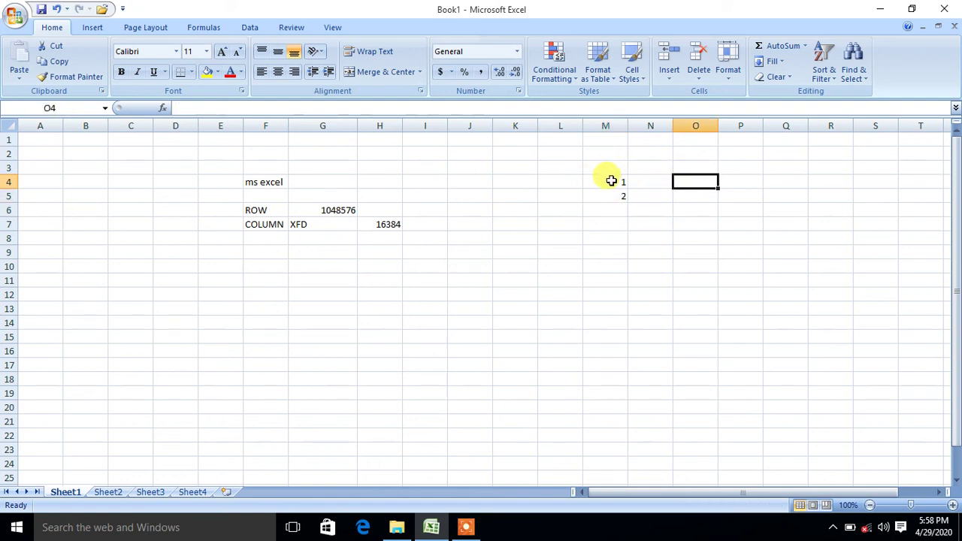
click(668, 211)
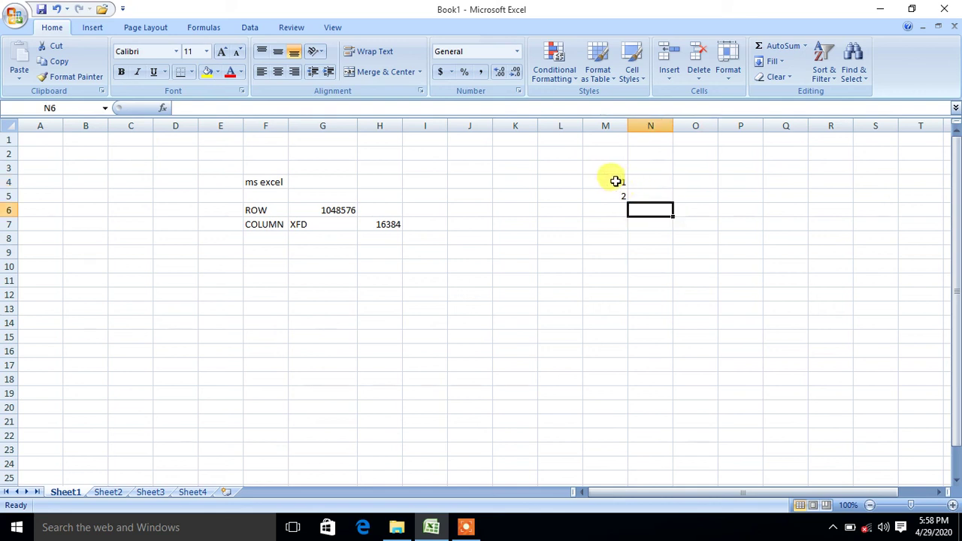
drag(615, 181, 619, 196)
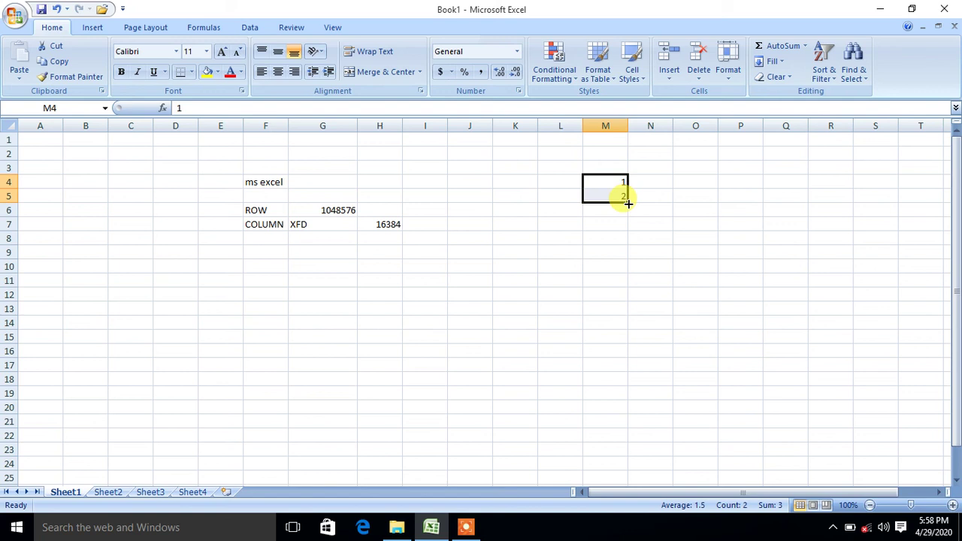
drag(627, 202, 635, 382)
click(732, 321)
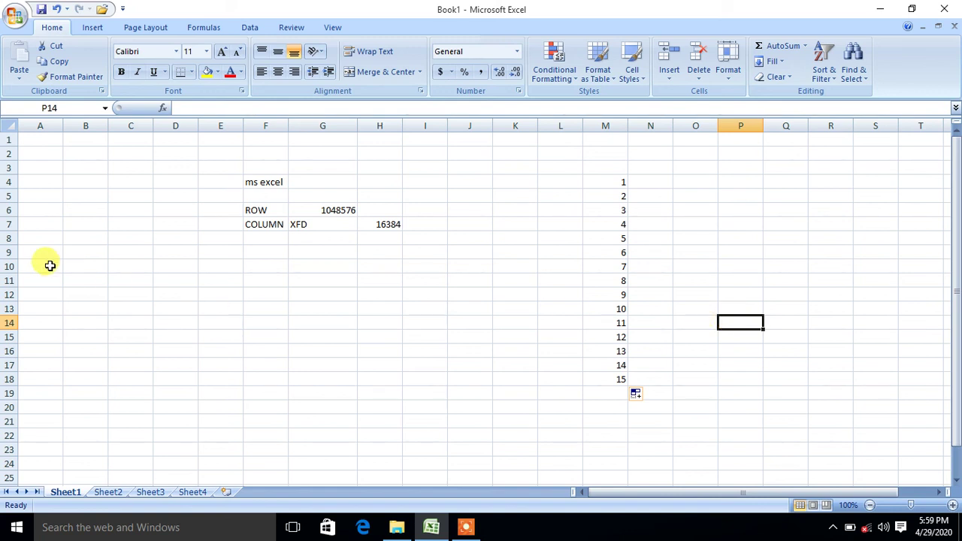
click(231, 251)
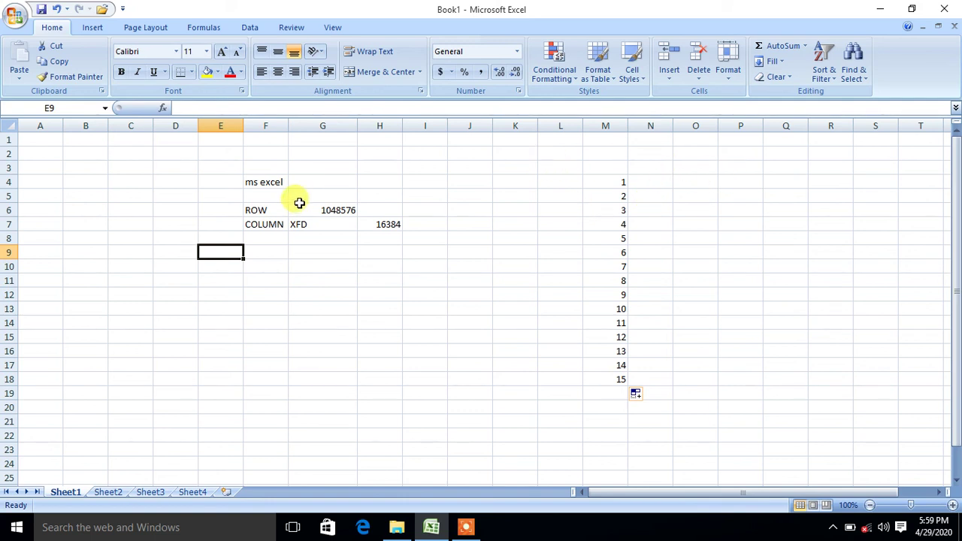
click(85, 180)
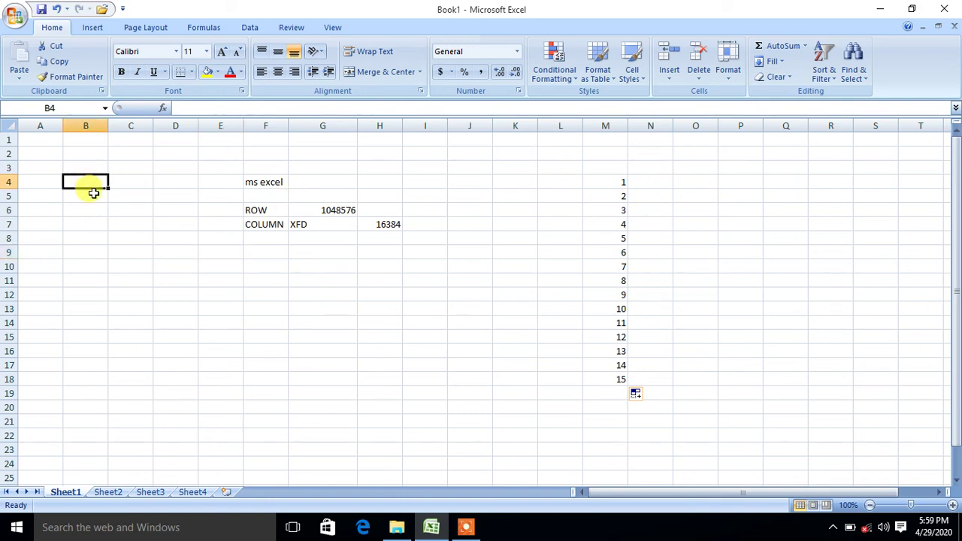
click(160, 269)
click(469, 166)
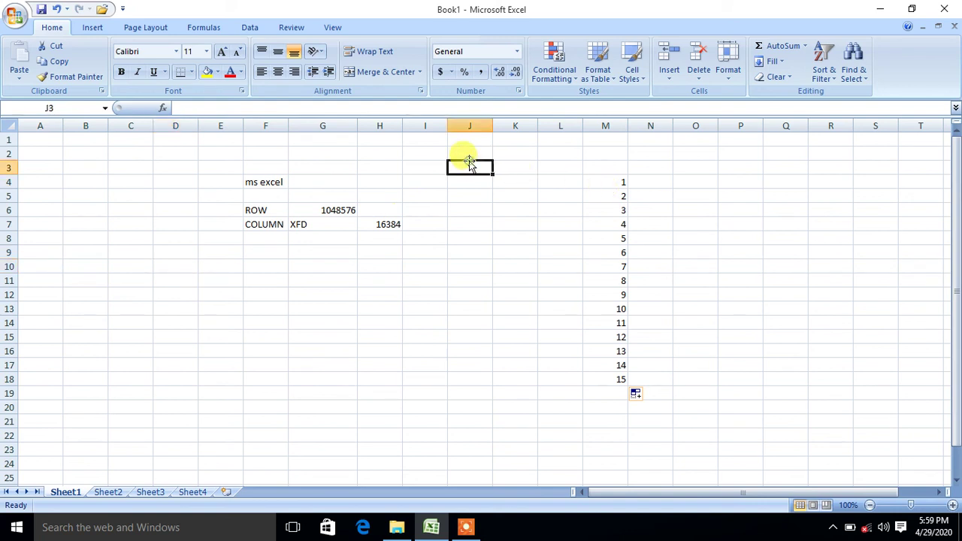